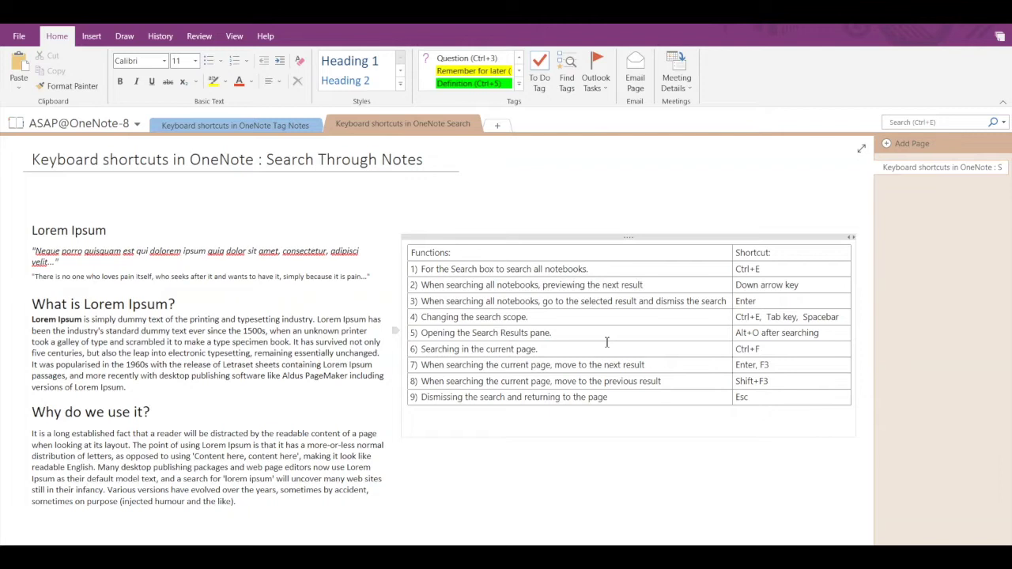
Search all notebooks for 'translate' using Ctrl+E
{"action": "key", "text": "ctrl+e"}
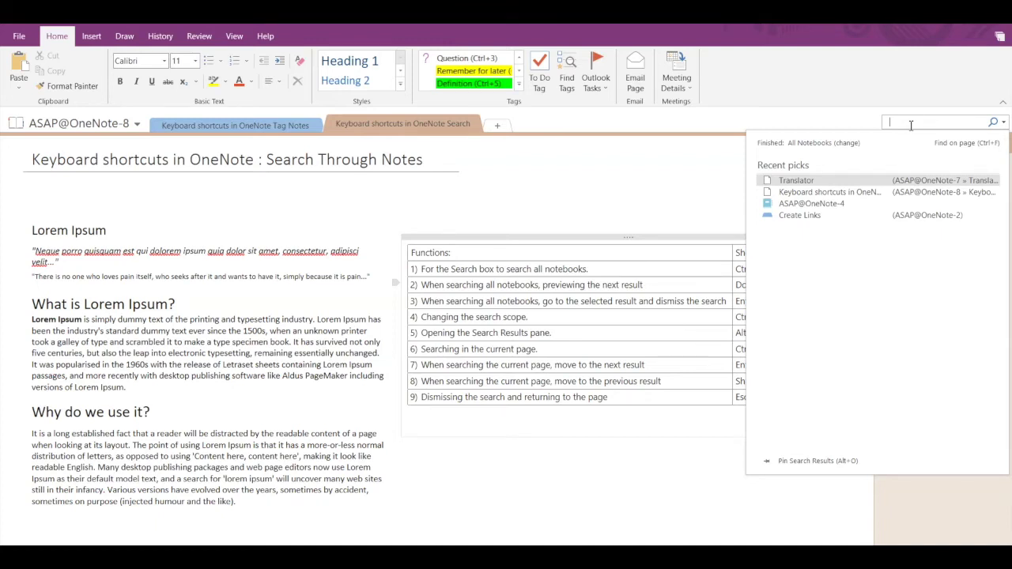
{"action": "type", "text": "trans"}
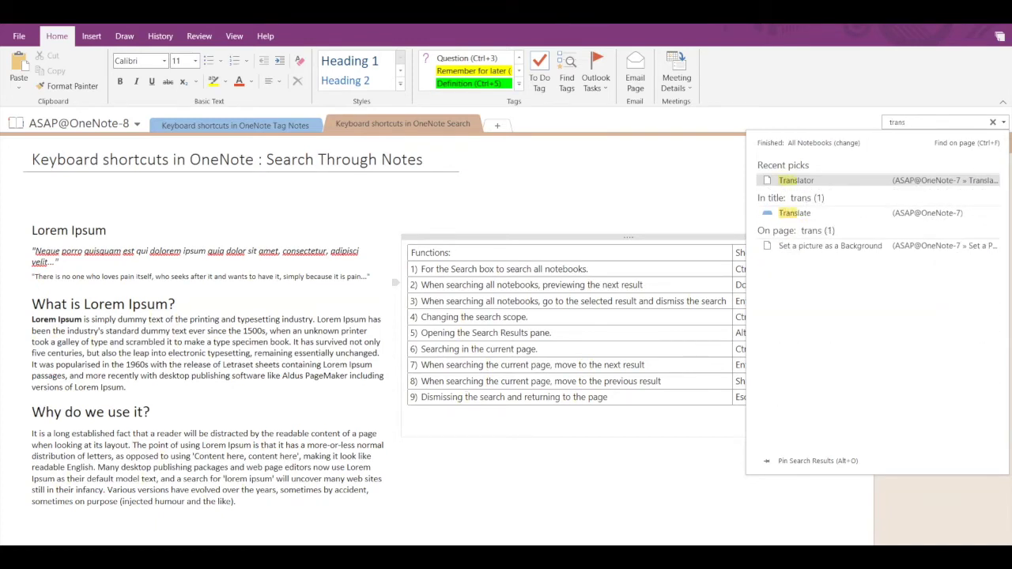
{"action": "type", "text": "late"}
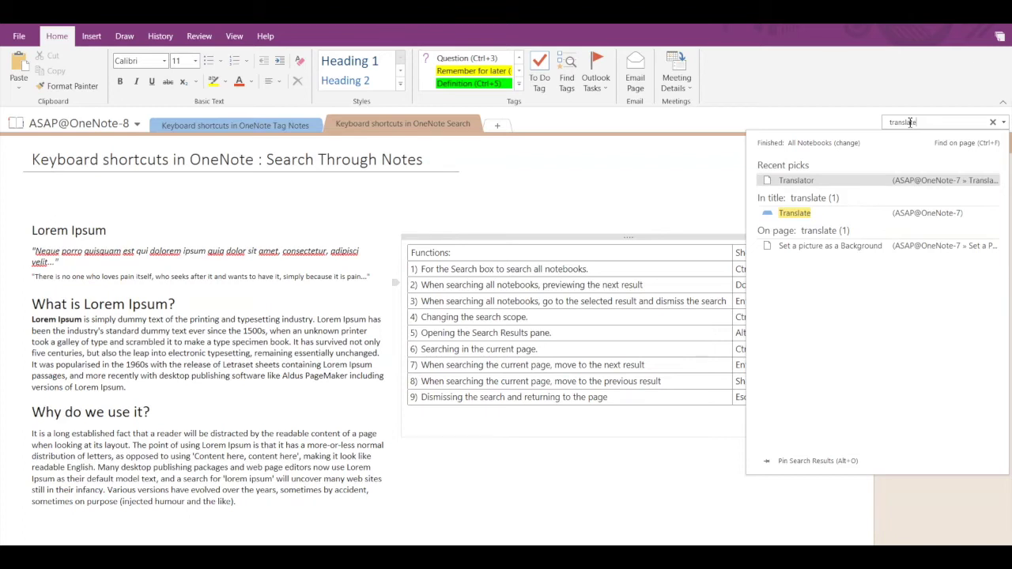
Preview the Translate, picture-background and Translator results with the arrow keys, then open the chosen one
{"action": "key", "text": "Down"}
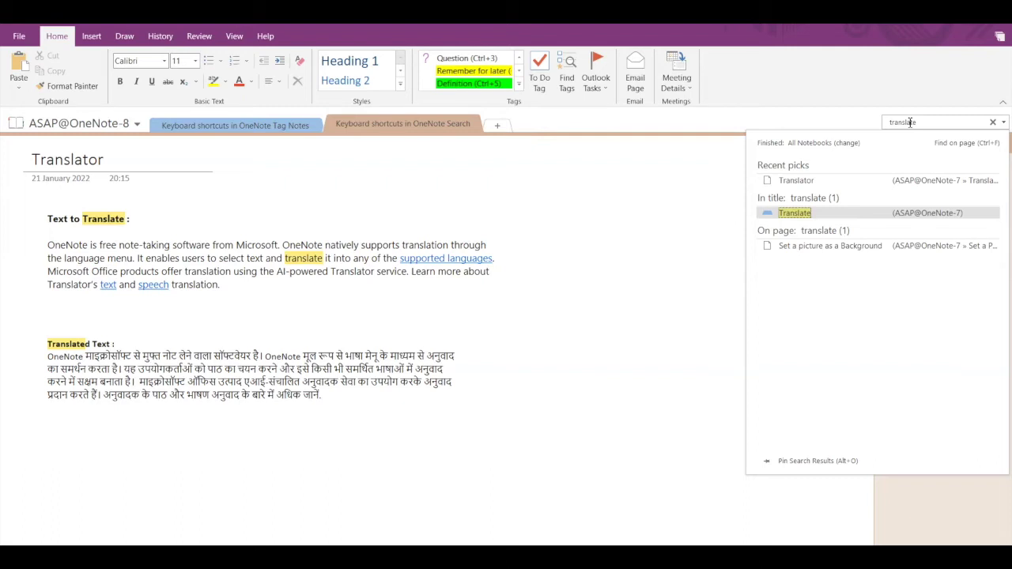
{"action": "key", "text": "Down"}
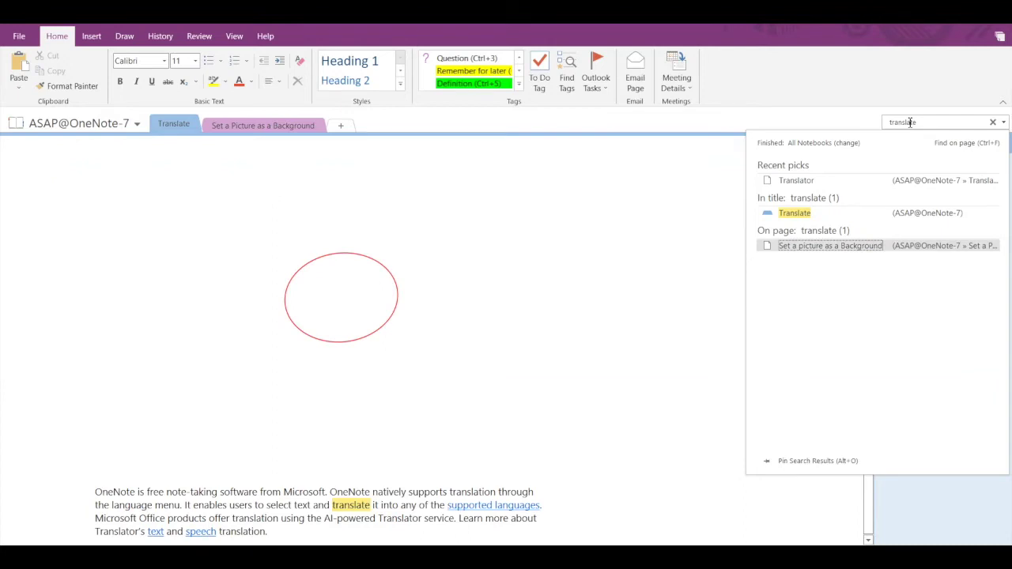
{"action": "key", "text": "Up"}
{"action": "key", "text": "Up"}
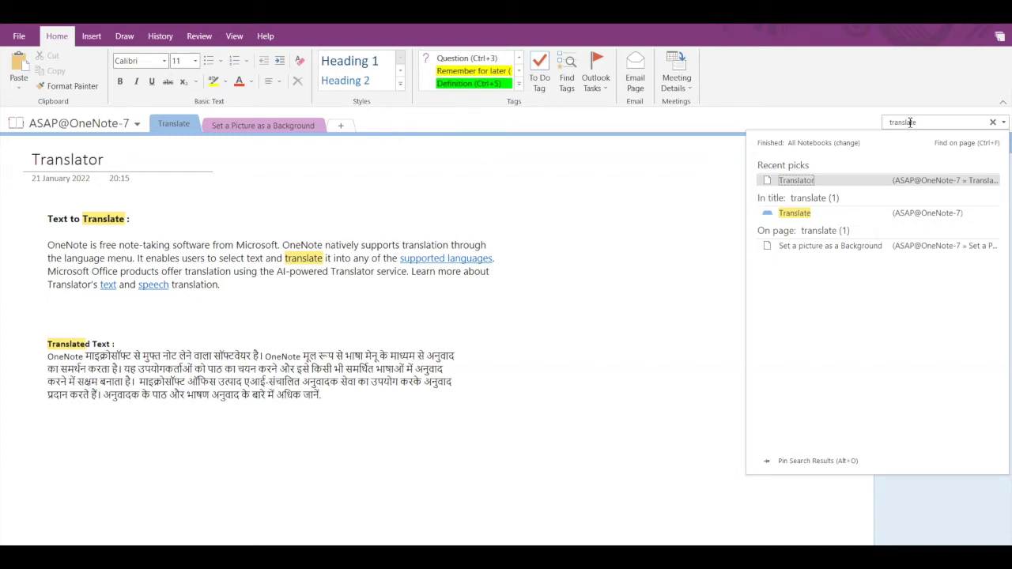
{"action": "key", "text": "Down"}
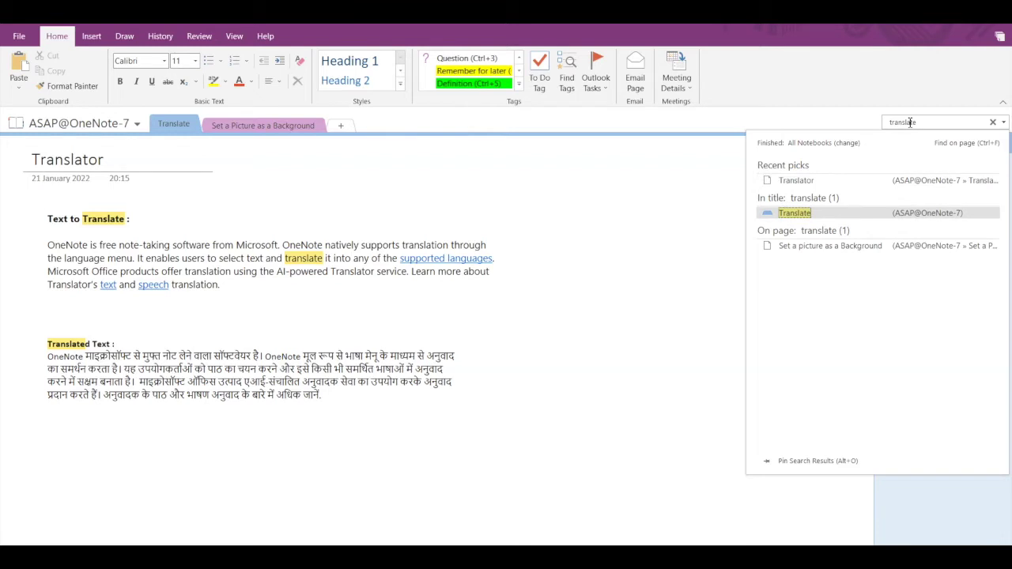
{"action": "key", "text": "Return"}
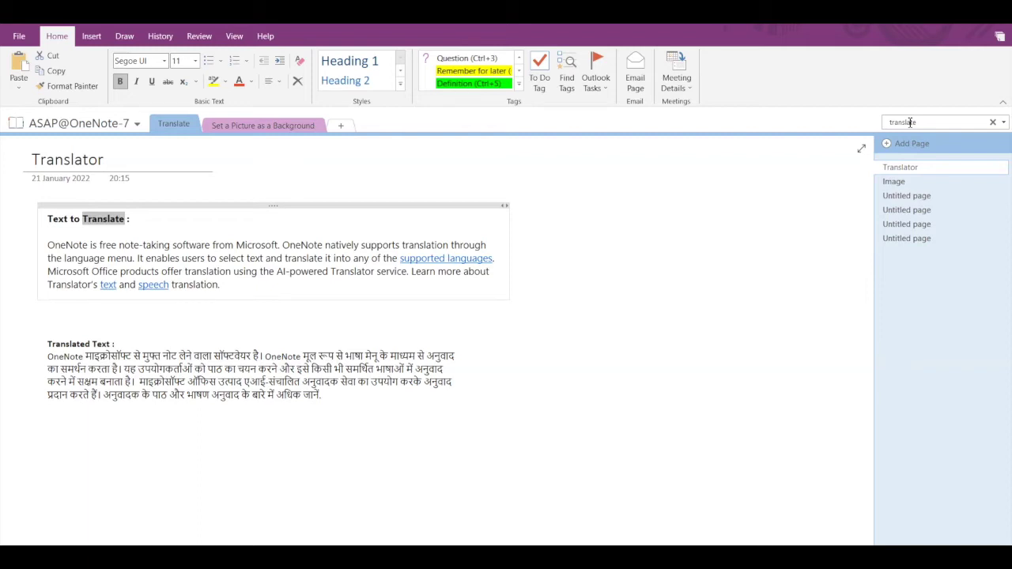
Clear the 'translate' query and reopen the empty search box showing Recent picks
{"action": "key", "text": "Escape"}
{"action": "left_click", "coordinate": [910, 122]}
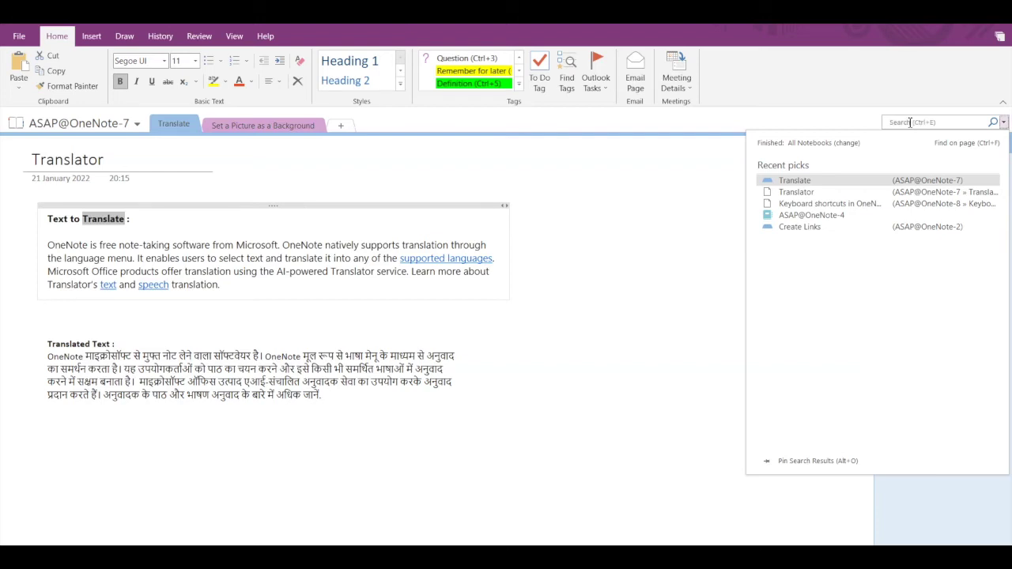
Narrow the search scope to This Notebook, then set it back to All Notebooks
{"action": "key", "text": "alt+Down"}
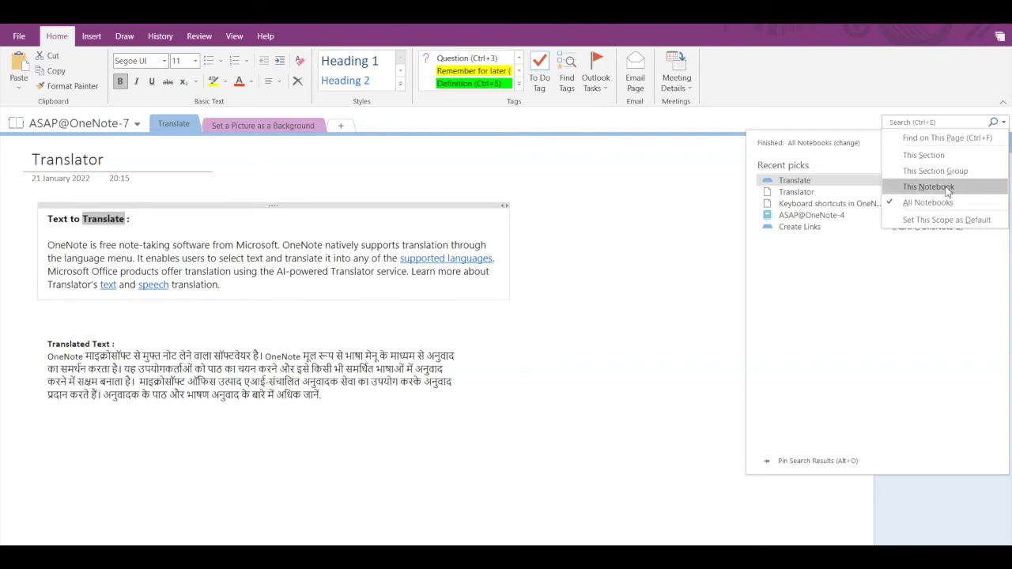
{"action": "left_click", "coordinate": [931, 188]}
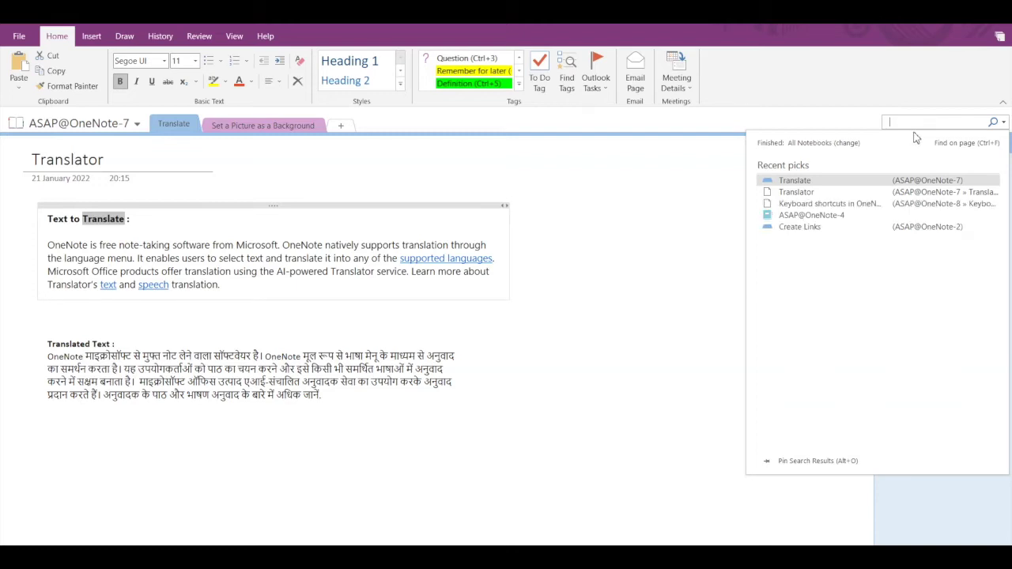
{"action": "key", "text": "Tab"}
{"action": "key", "text": "Return"}
{"action": "left_click", "coordinate": [927, 202]}
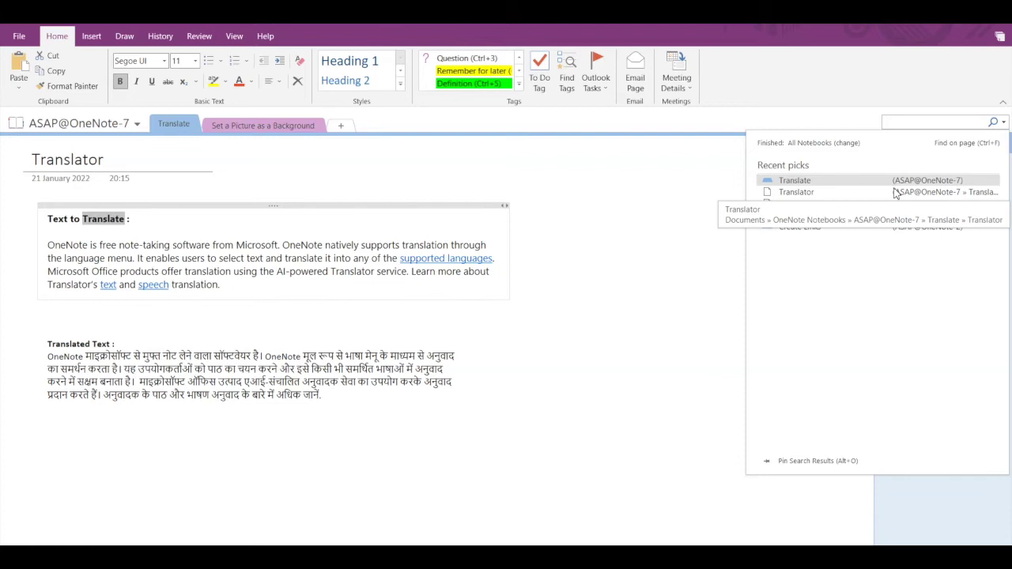
Close the search list and run a fresh all-notebooks search for 'translate'
{"action": "left_click", "coordinate": [601, 239]}
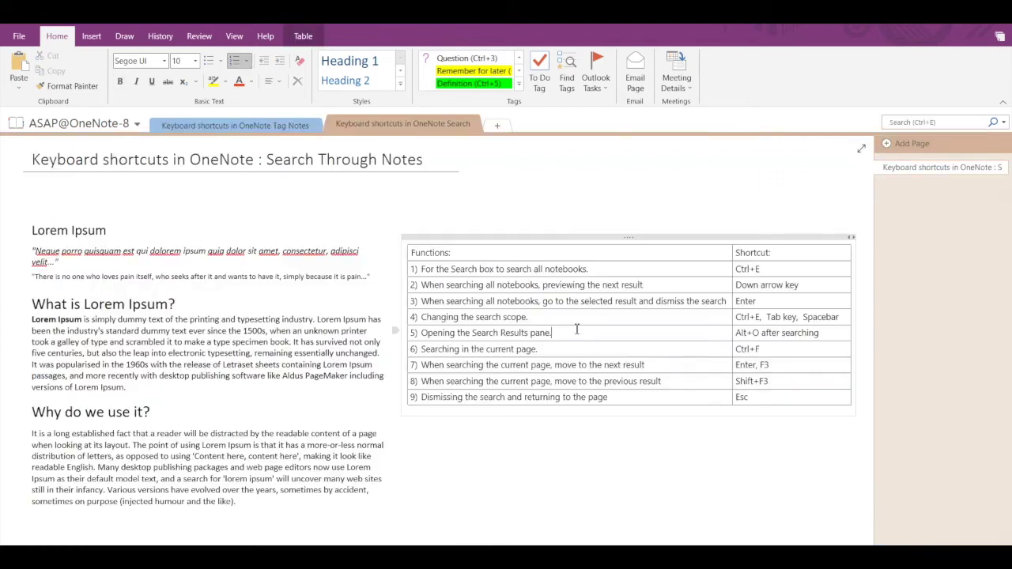
{"action": "key", "text": "ctrl+e"}
{"action": "type", "text": "tr"}
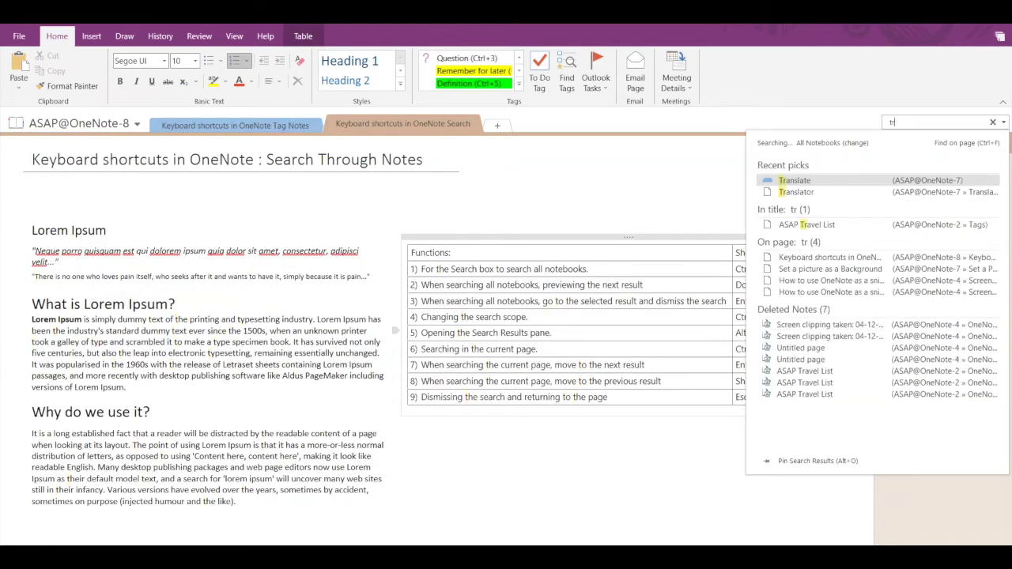
{"action": "type", "text": "anslate"}
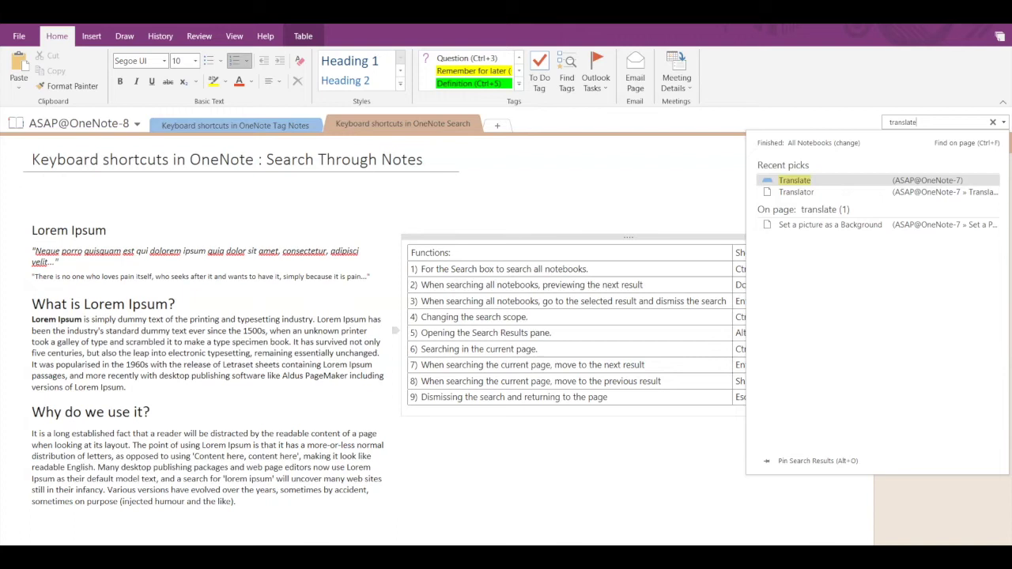
Pin the 'translate' results in a Search Results pane sorted by date modified
{"action": "key", "text": "alt+o"}
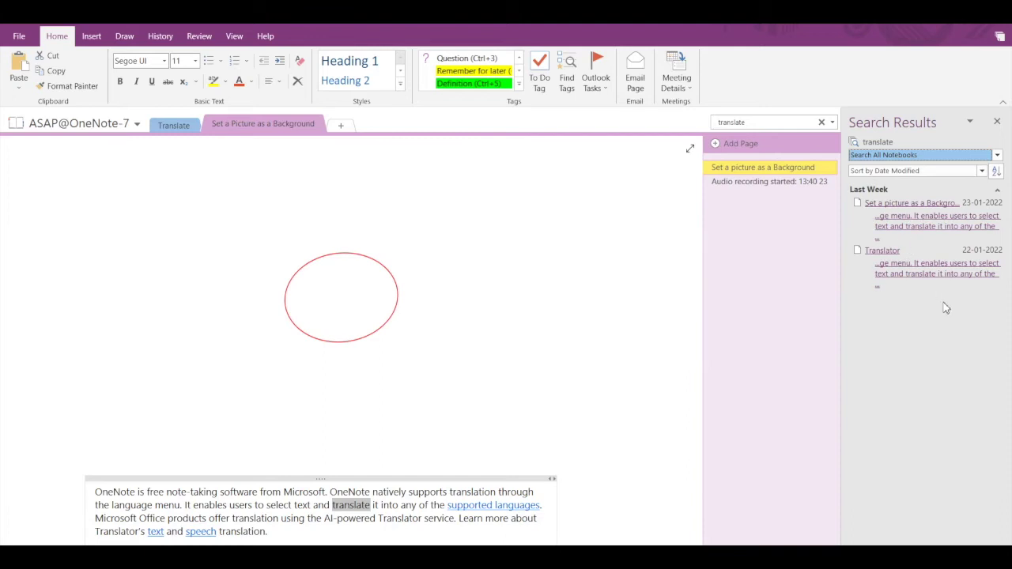
{"action": "left_click", "coordinate": [998, 155]}
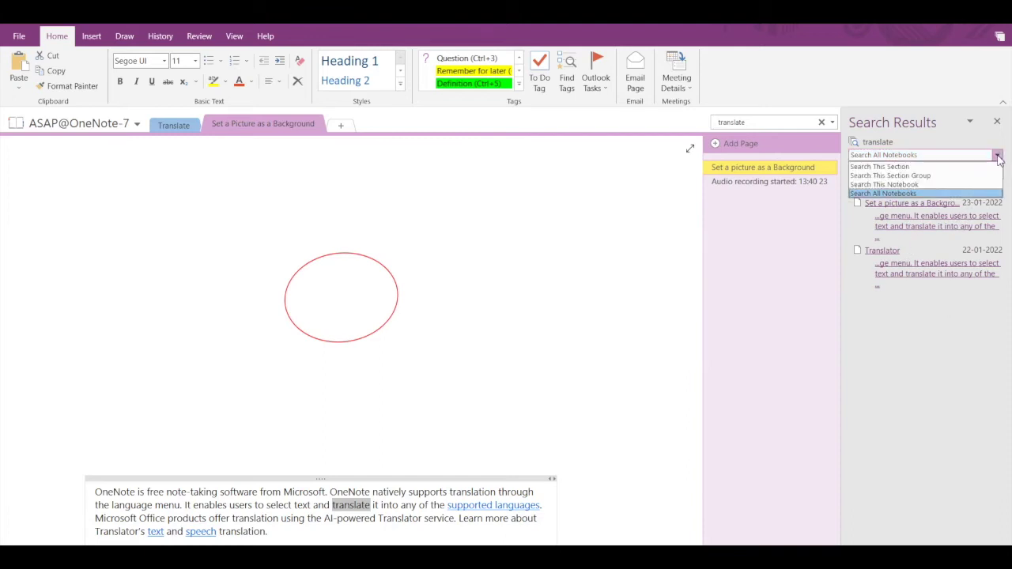
{"action": "left_click", "coordinate": [998, 158]}
{"action": "left_click", "coordinate": [982, 171]}
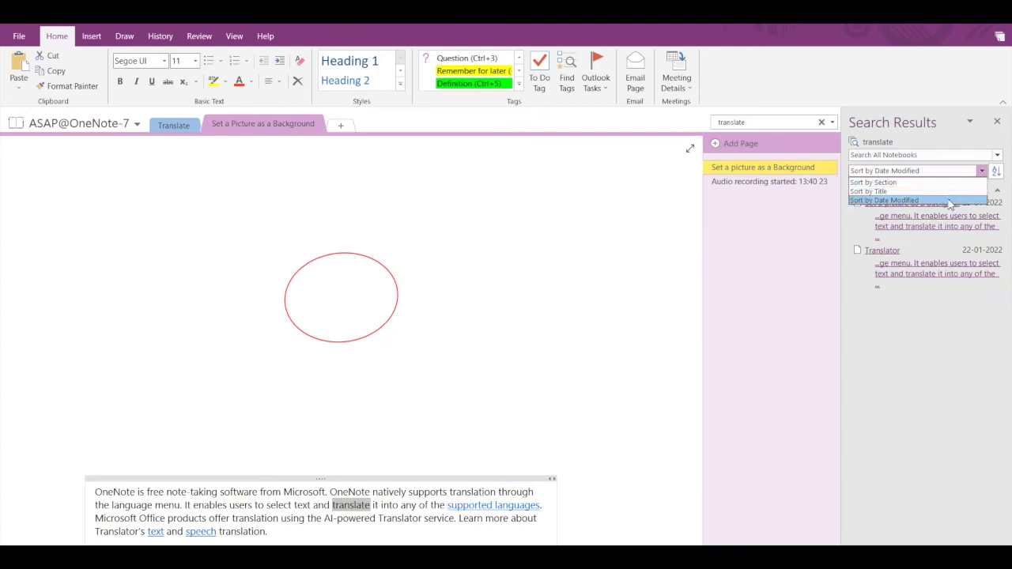
{"action": "left_click", "coordinate": [979, 332]}
Toggle the results' sort direction twice, then switch to the ASAP@OneNote-8 notebook
{"action": "left_click", "coordinate": [995, 172]}
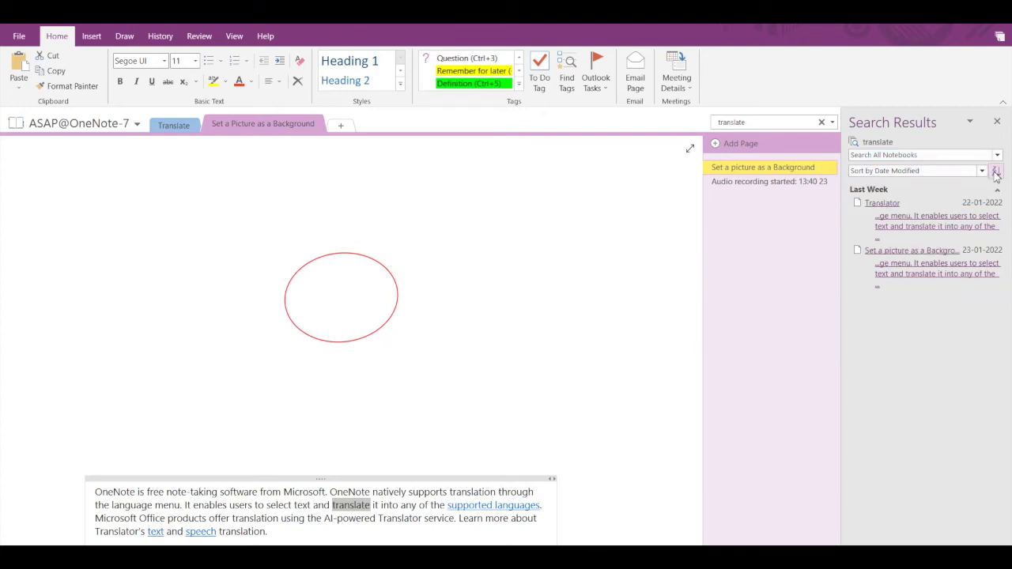
{"action": "left_click", "coordinate": [996, 171]}
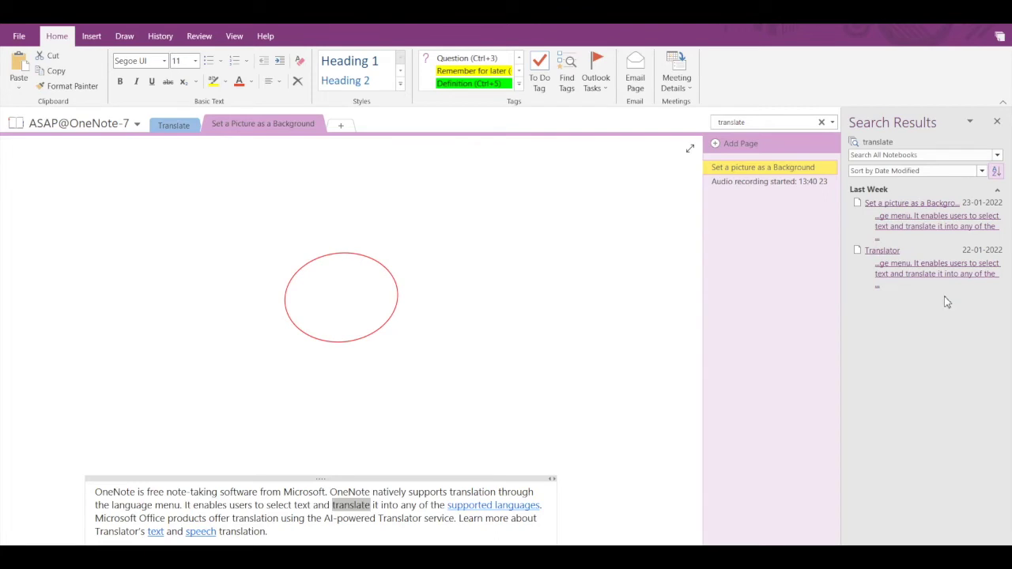
{"action": "left_click", "coordinate": [61, 124]}
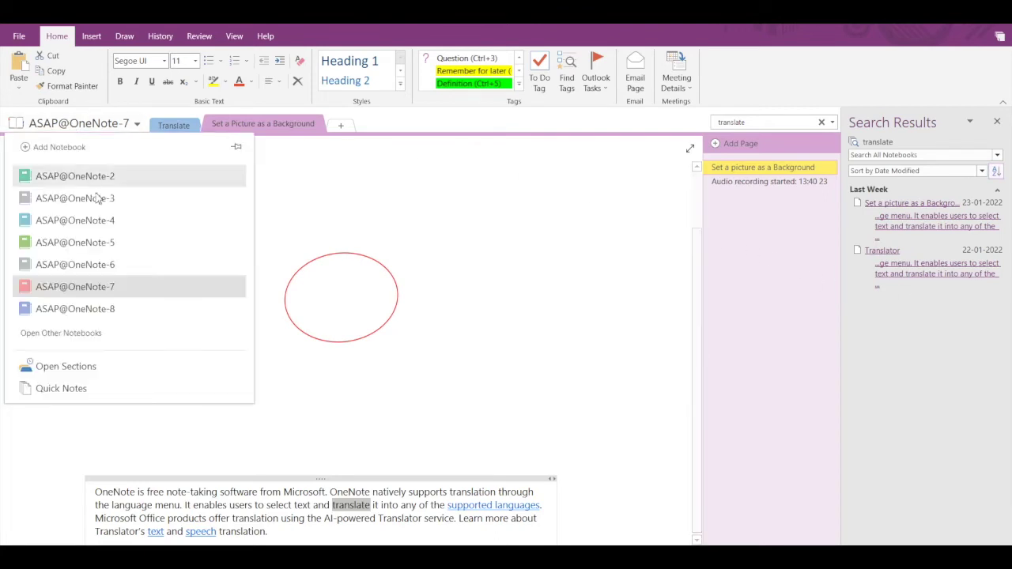
{"action": "left_click", "coordinate": [108, 308]}
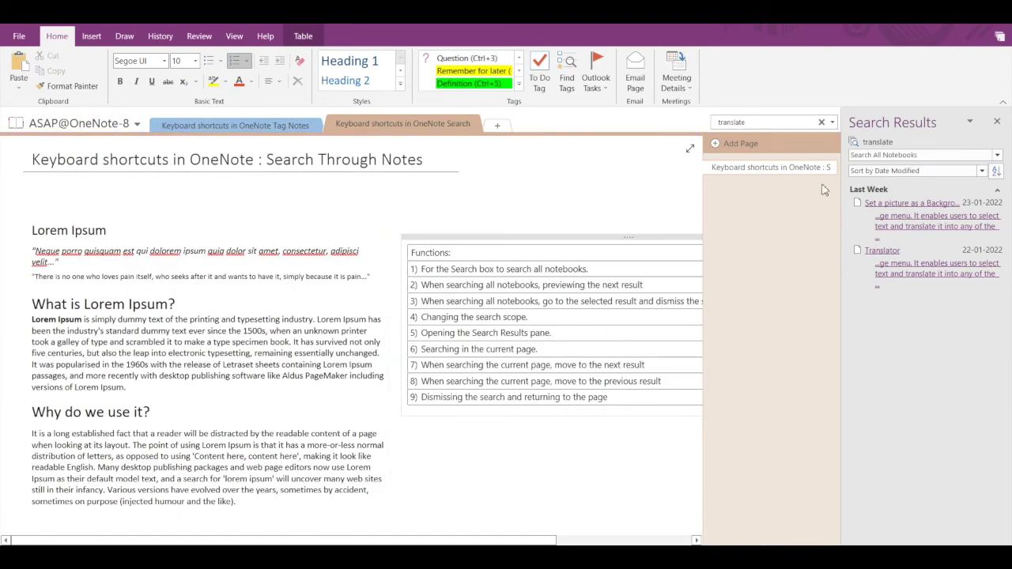
Close the Search Results pane and start a find on the current page with Ctrl+F
{"action": "left_click", "coordinate": [997, 123]}
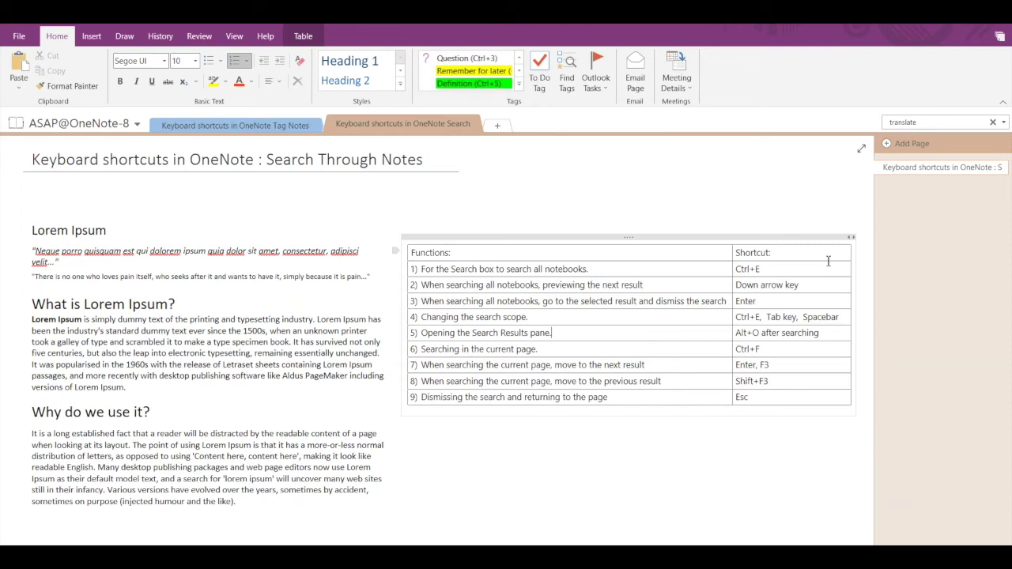
{"action": "key", "text": "ctrl+f"}
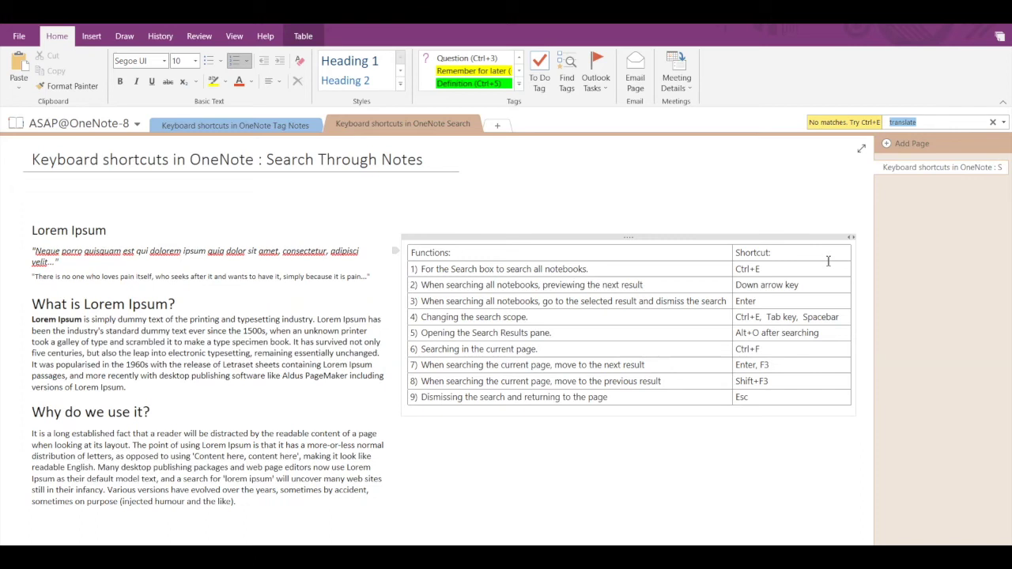
Find 'lorem' on the page and step through its nine matches, ending on match 7
{"action": "type", "text": "lorem"}
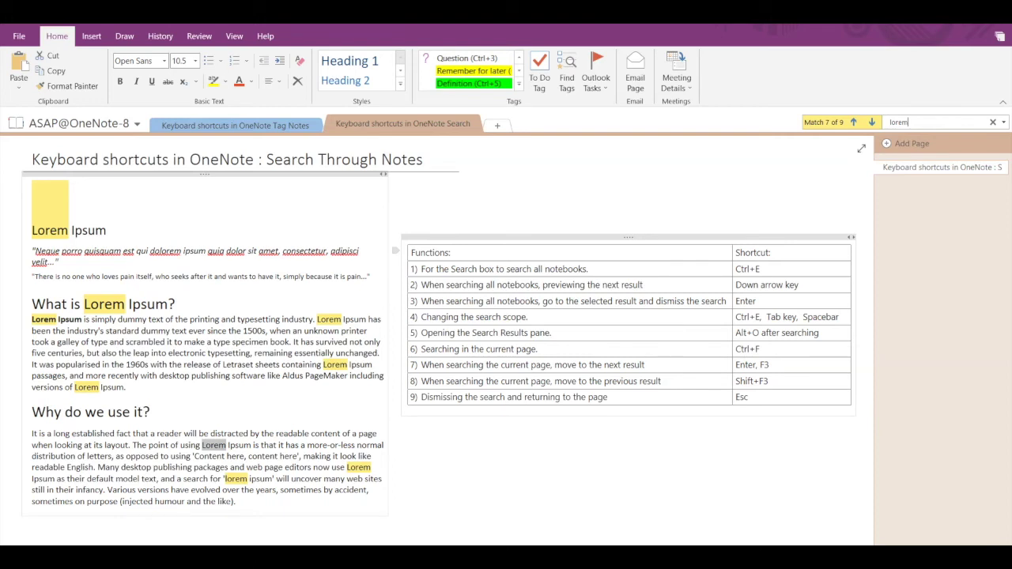
{"action": "key", "text": "Return"}
{"action": "key", "text": "Return"}
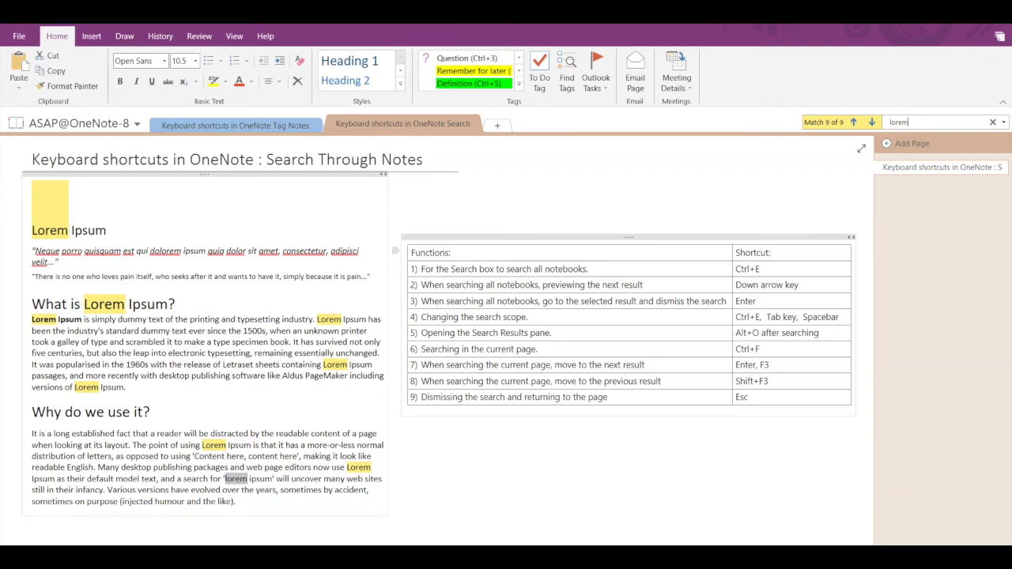
{"action": "key", "text": "shift+F3"}
{"action": "key", "text": "shift+F3"}
{"action": "key", "text": "shift+F3"}
{"action": "key", "text": "shift+F3"}
{"action": "key", "text": "shift+F3"}
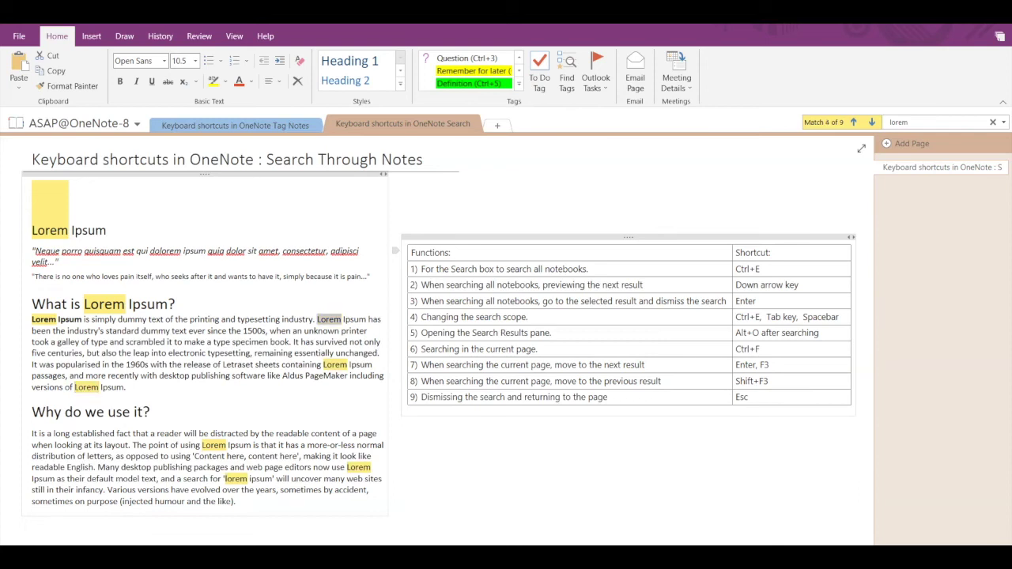
{"action": "key", "text": "shift+F3"}
{"action": "key", "text": "shift+F3"}
{"action": "key", "text": "shift+F3"}
{"action": "key", "text": "shift+F3"}
{"action": "key", "text": "shift+F3"}
{"action": "key", "text": "shift+F3"}
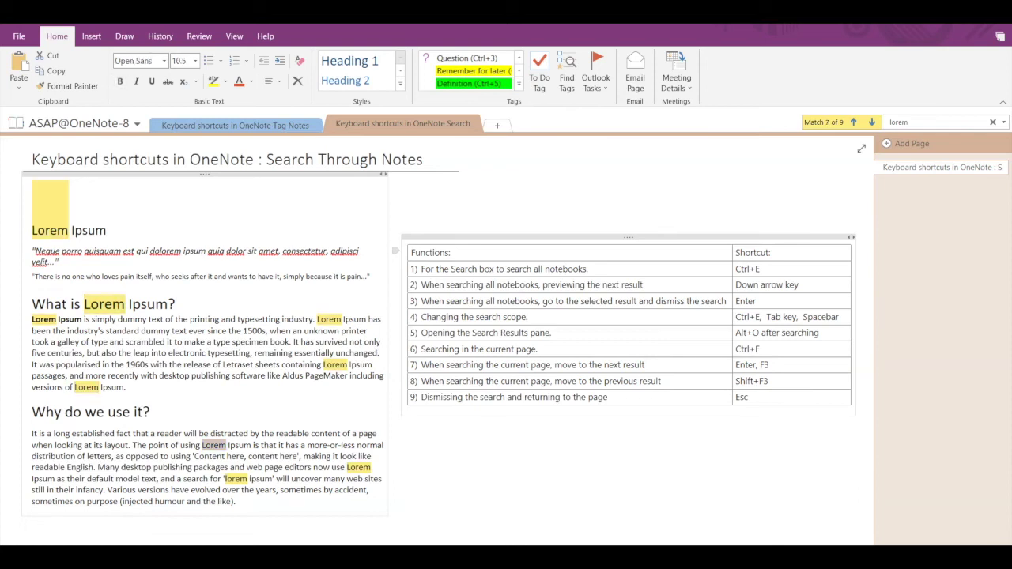
{"action": "key", "text": "shift+F3"}
{"action": "key", "text": "shift+F3"}
{"action": "key", "text": "shift+F3"}
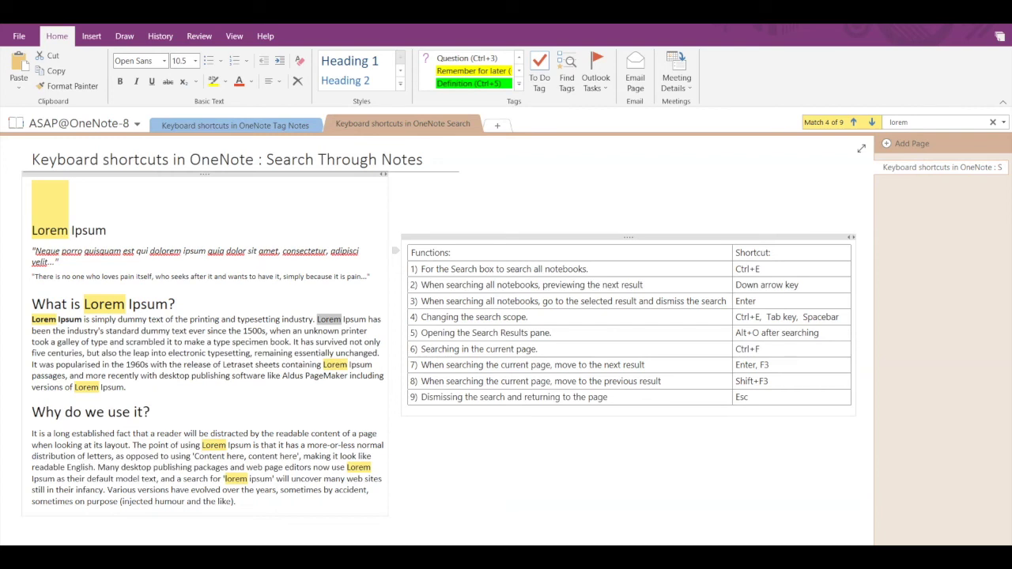
Dismiss the 'lorem' page search and return focus to the shortcuts page
{"action": "key", "text": "Escape"}
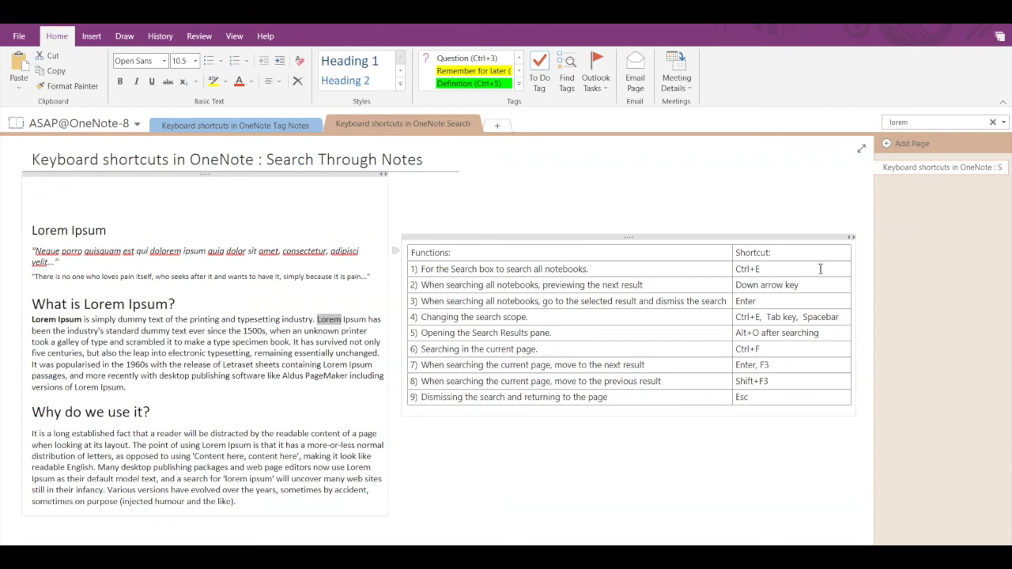
{"action": "left_click", "coordinate": [538, 486]}
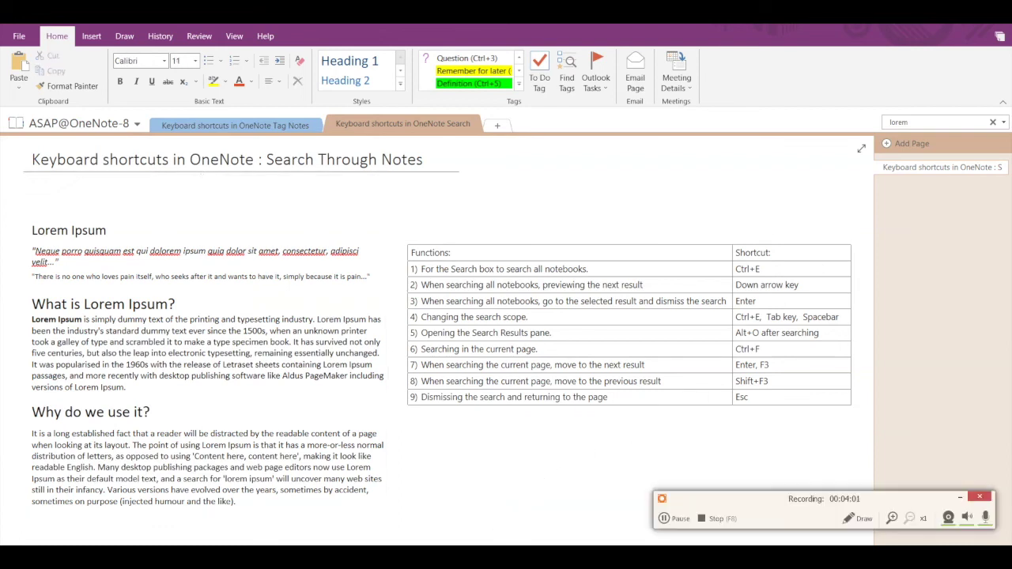